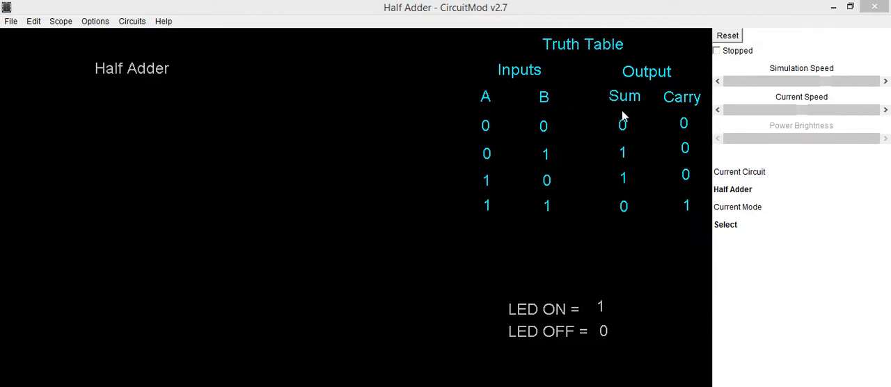
# - Place an XOR gate just below the Half Adder title, with its two inputs facing left and its output facing right
pyautogui.click(623, 214)
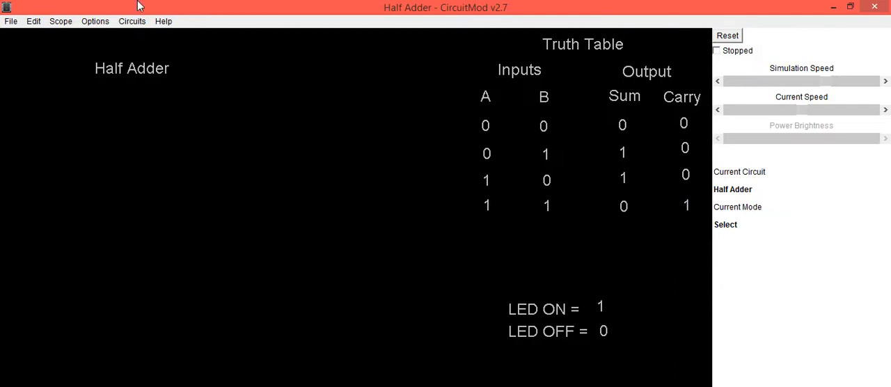
pyautogui.rightClick(254, 110)
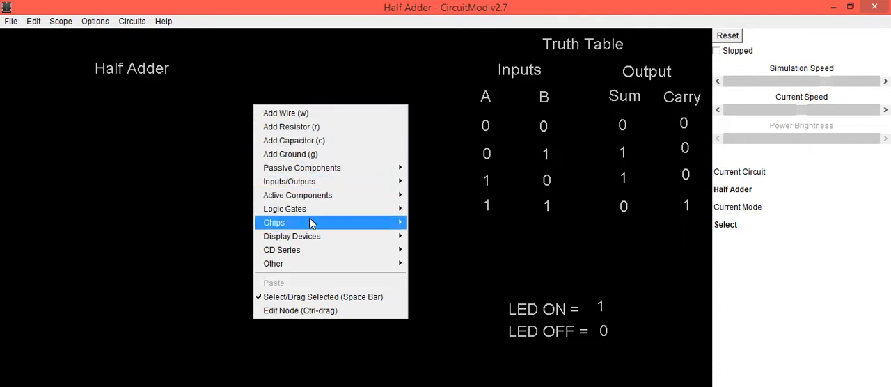
pyautogui.moveTo(317, 219)
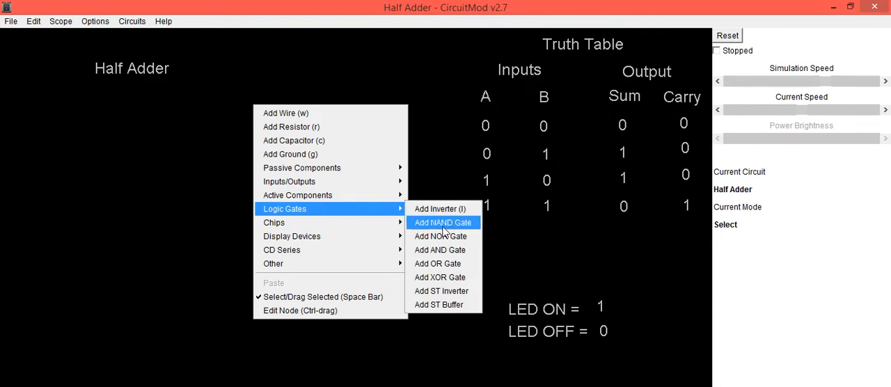
pyautogui.click(454, 279)
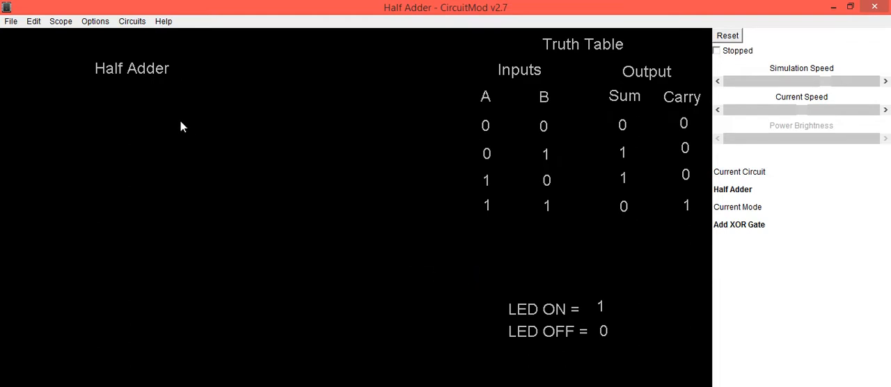
pyautogui.moveTo(137, 101); pyautogui.dragTo(258, 117)
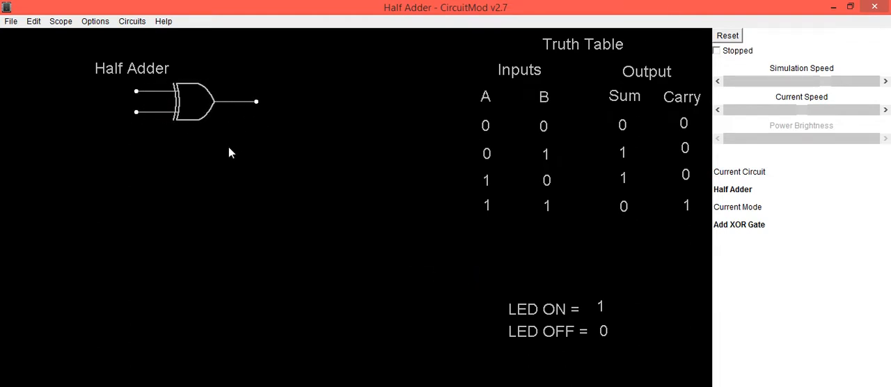
# - Place an AND gate directly below the XOR gate, aligned with it and facing the same way
pyautogui.rightClick(276, 134)
pyautogui.moveTo(342, 224)
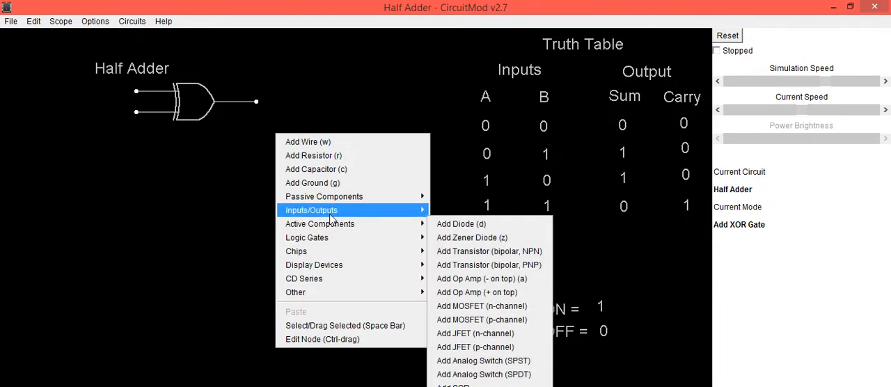
pyautogui.moveTo(345, 238)
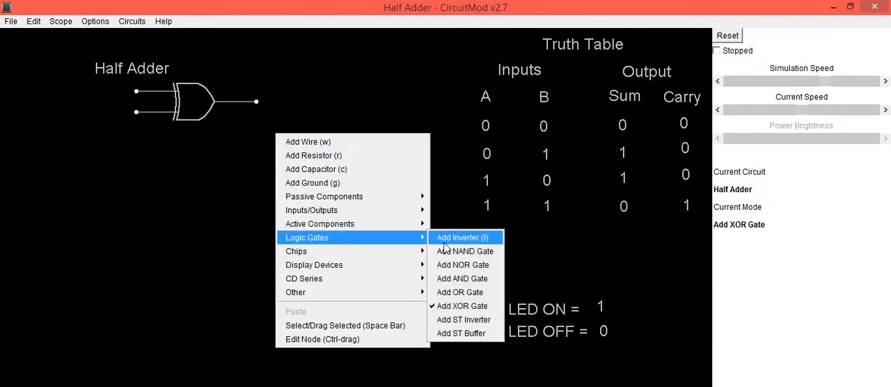
pyautogui.click(463, 278)
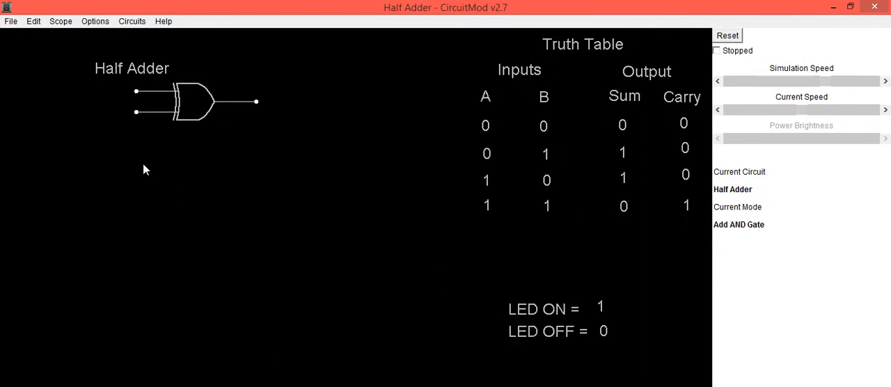
pyautogui.moveTo(136, 159); pyautogui.dragTo(255, 192)
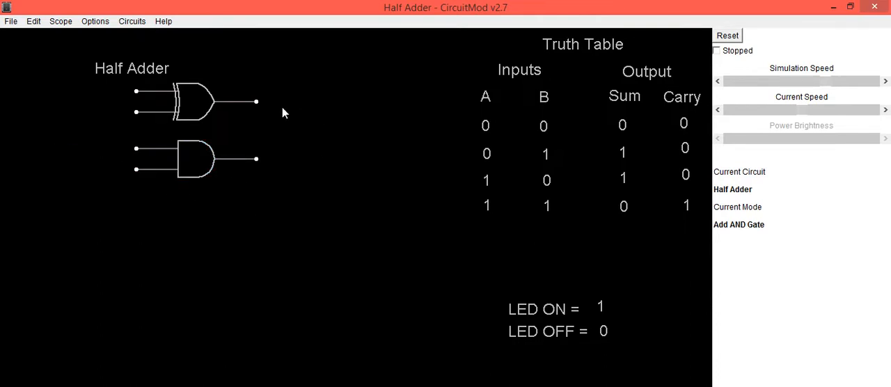
# - Extend both XOR gate inputs to the left with wires, making the upper wire longer than the lower one
pyautogui.rightClick(42, 101)
pyautogui.click(43, 109)
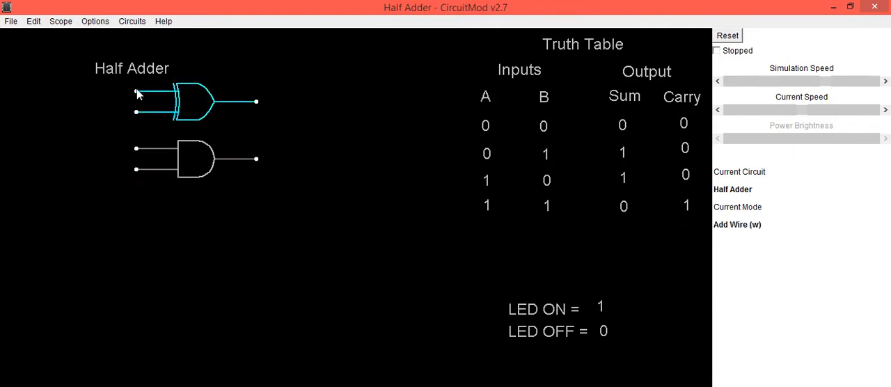
pyautogui.moveTo(136, 91); pyautogui.dragTo(99, 91)
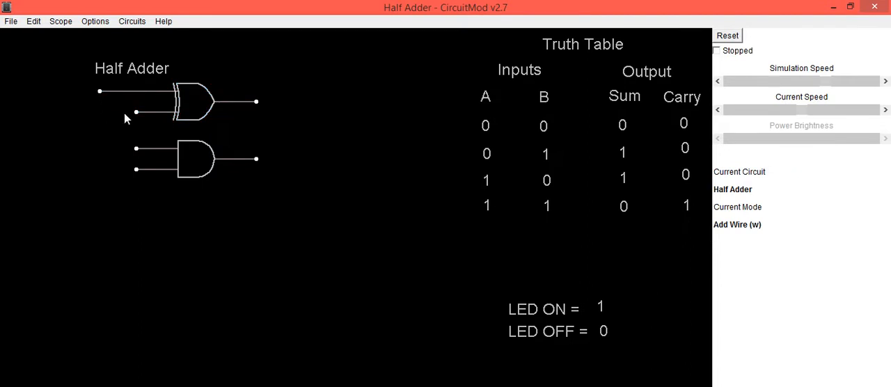
pyautogui.moveTo(137, 112); pyautogui.dragTo(115, 112)
# - Attach a logic input to the free end of each of the two XOR input wires
pyautogui.rightClick(345, 91)
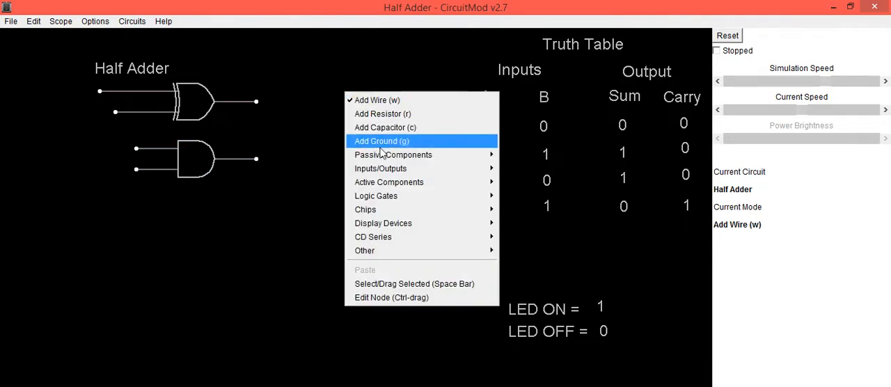
pyautogui.moveTo(380, 174)
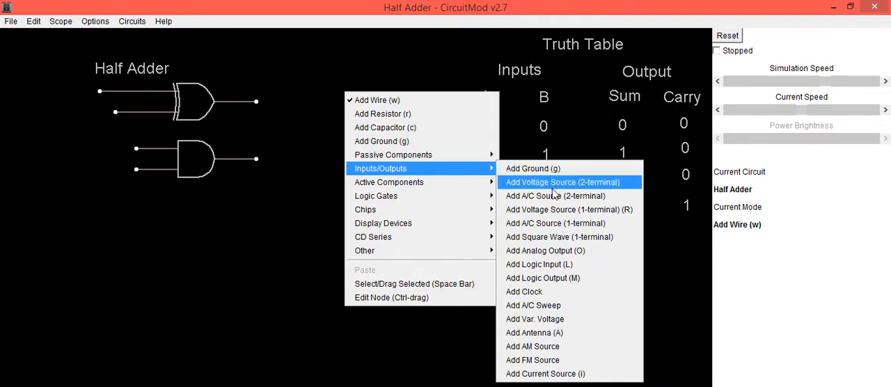
pyautogui.click(555, 270)
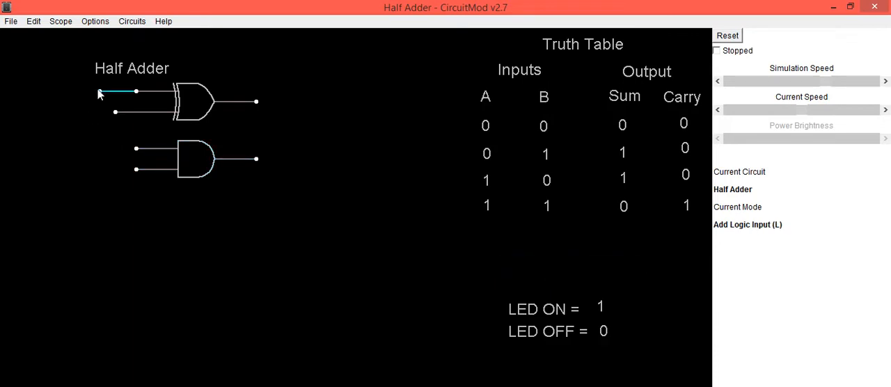
pyautogui.moveTo(99, 93); pyautogui.dragTo(24, 91)
pyautogui.moveTo(115, 112); pyautogui.dragTo(25, 111)
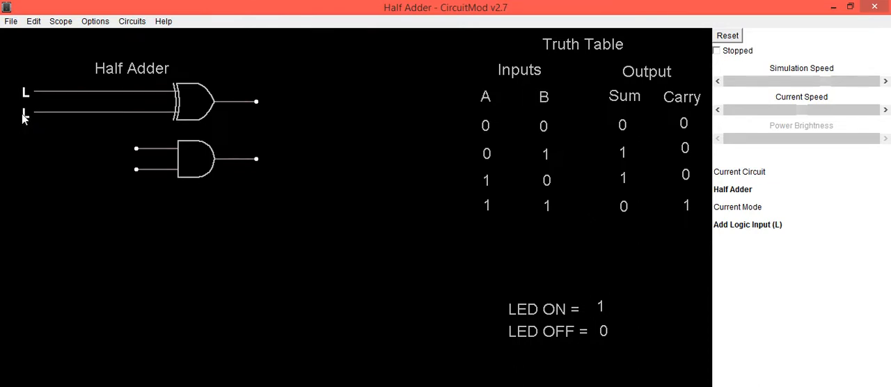
# - Connect an LED to the output of the XOR gate and another to the output of the AND gate
pyautogui.rightClick(314, 76)
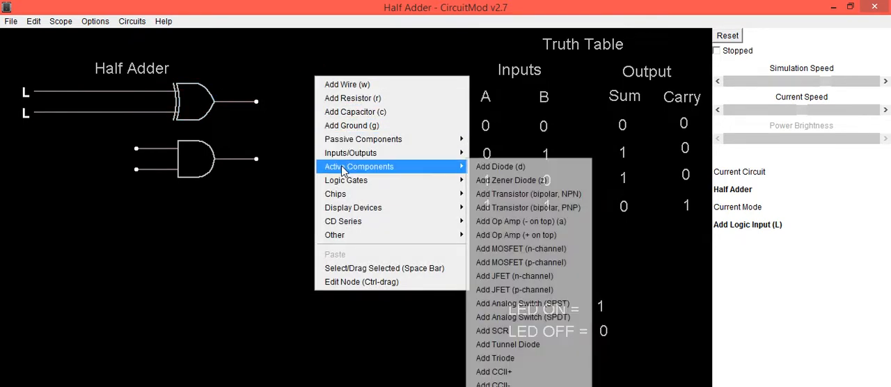
pyautogui.moveTo(342, 212)
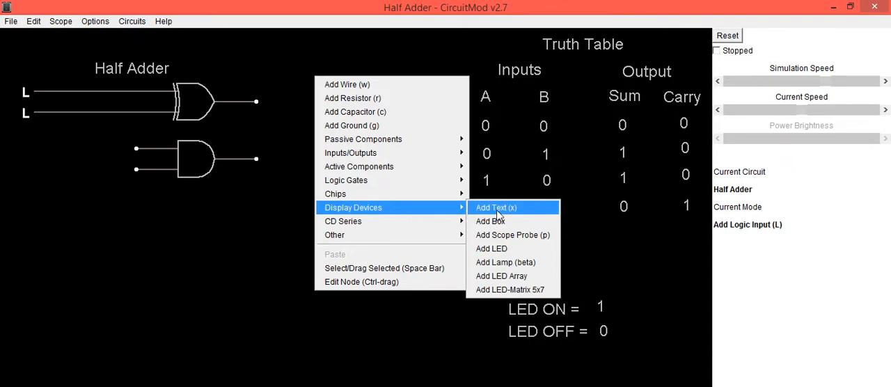
pyautogui.click(491, 248)
pyautogui.moveTo(258, 102); pyautogui.dragTo(350, 104)
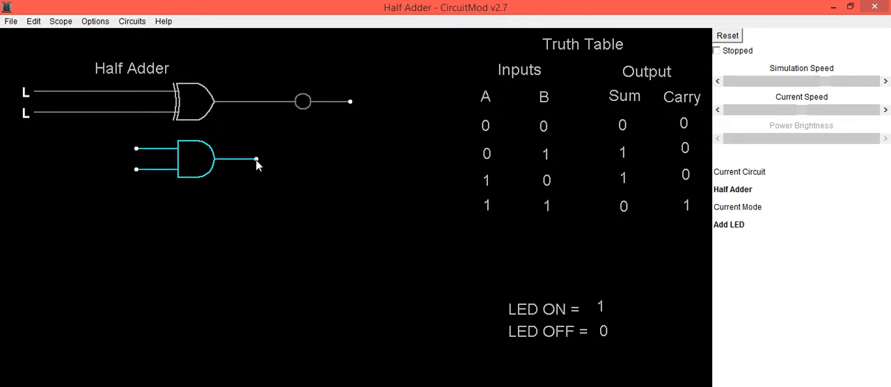
pyautogui.moveTo(324, 164); pyautogui.dragTo(352, 159)
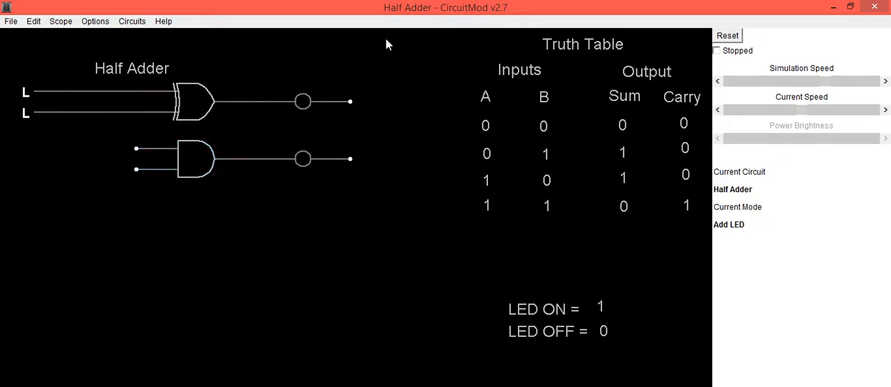
# - Add a ground pointing downward at the free end of each of the two LEDs
pyautogui.rightClick(425, 88)
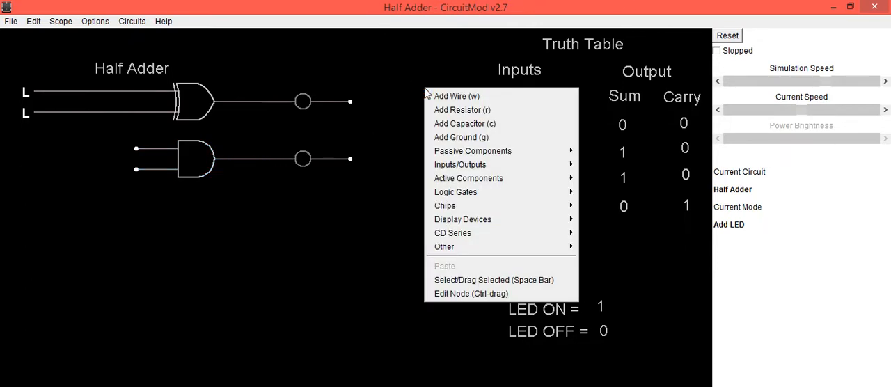
pyautogui.click(439, 138)
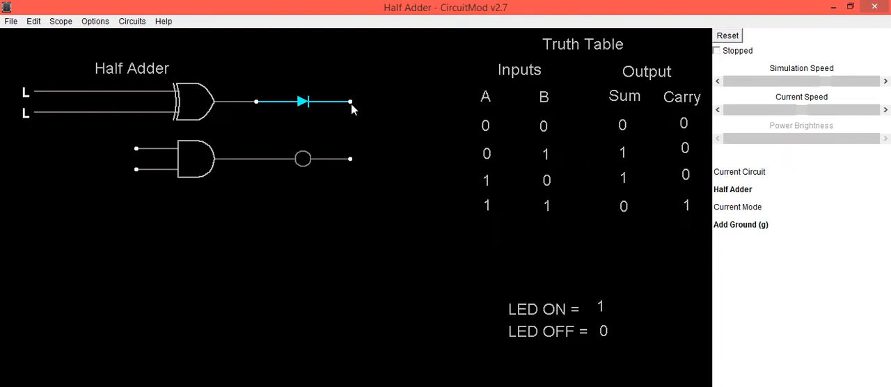
pyautogui.moveTo(351, 102); pyautogui.dragTo(350, 132)
pyautogui.moveTo(349, 159); pyautogui.dragTo(352, 194)
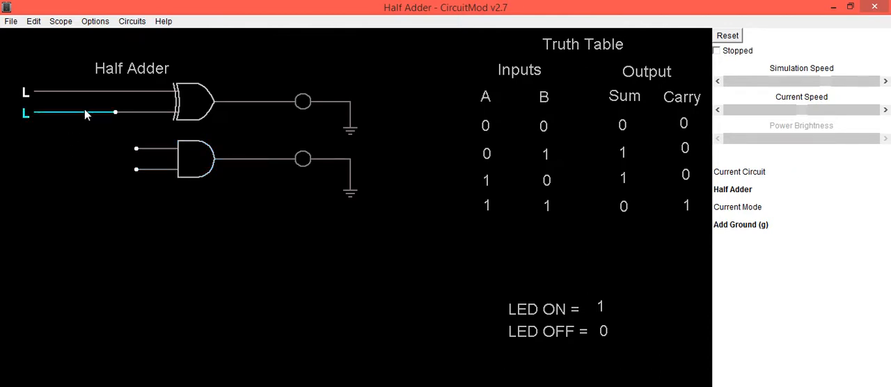
# - Wire the AND gate's lower input to the lower logic input's line and its upper input to the upper logic input's line
pyautogui.rightClick(72, 160)
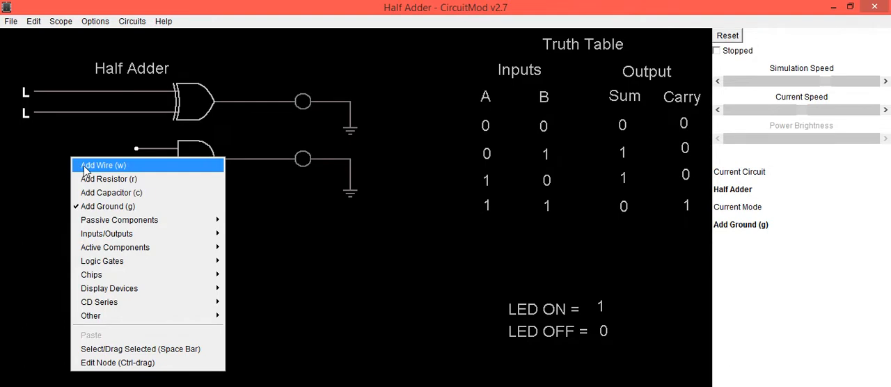
pyautogui.click(83, 167)
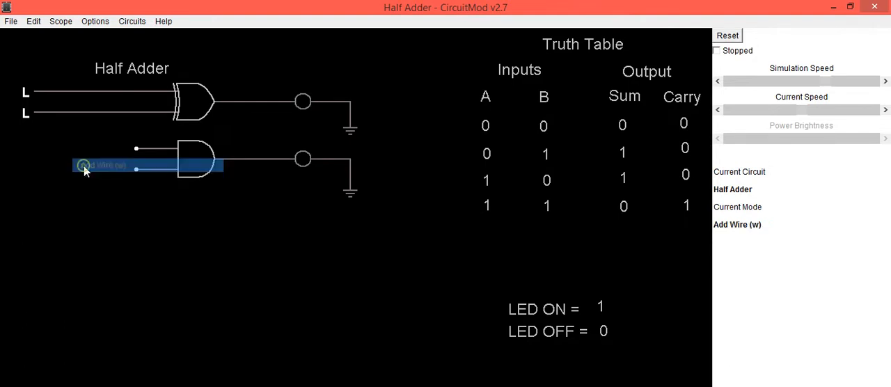
pyautogui.click(114, 114)
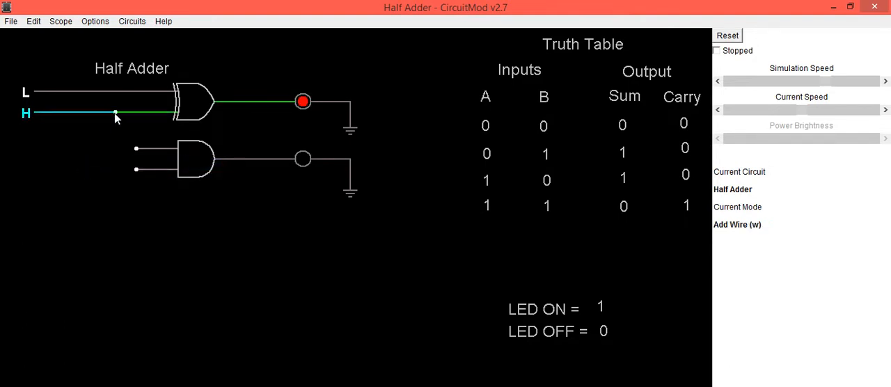
pyautogui.click(114, 113)
pyautogui.click(114, 114)
pyautogui.moveTo(136, 169); pyautogui.dragTo(115, 170)
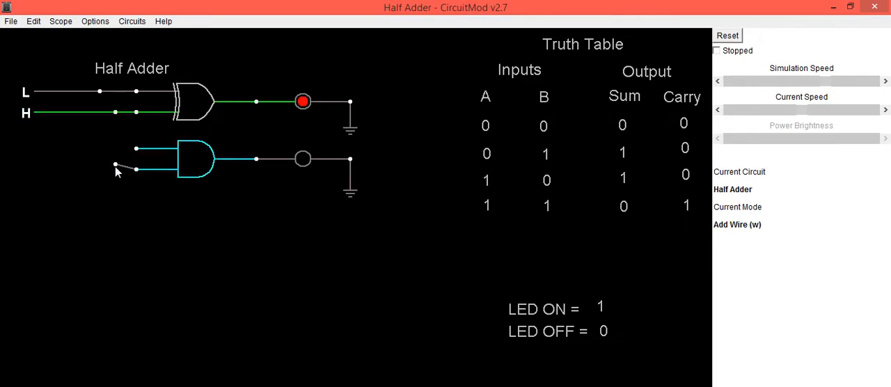
pyautogui.click(114, 116)
pyautogui.moveTo(115, 169); pyautogui.dragTo(115, 113)
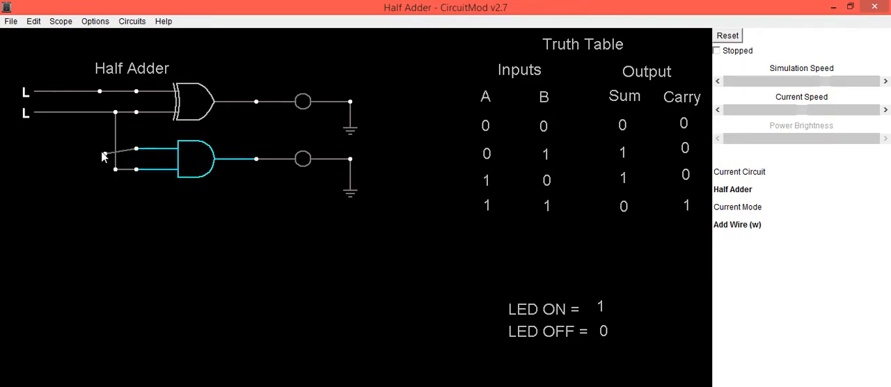
pyautogui.moveTo(99, 151); pyautogui.dragTo(100, 149)
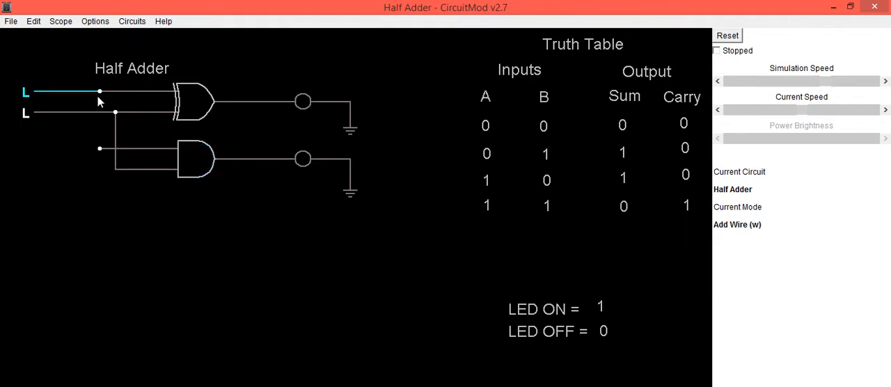
pyautogui.moveTo(99, 91); pyautogui.dragTo(101, 149)
# - Test the half adder by switching logic inputs A and B through 0 1, 1 0 and 1 1
pyautogui.click(24, 113)
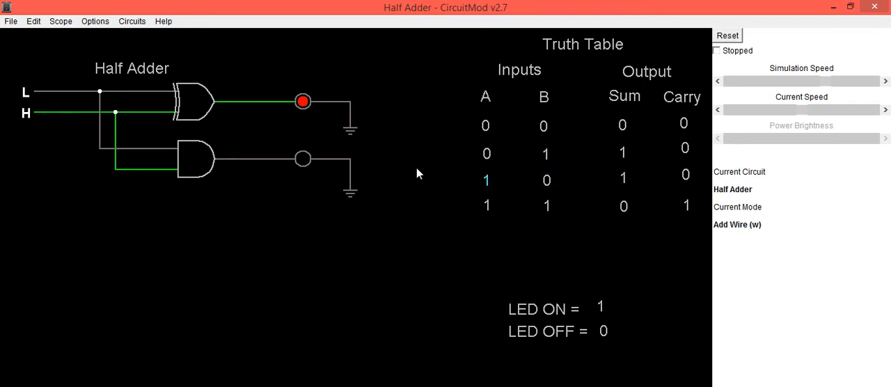
pyautogui.click(26, 93)
pyautogui.click(26, 113)
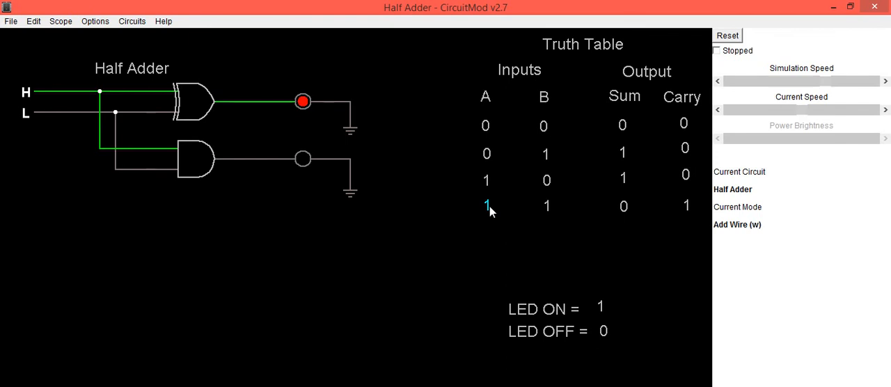
pyautogui.click(30, 115)
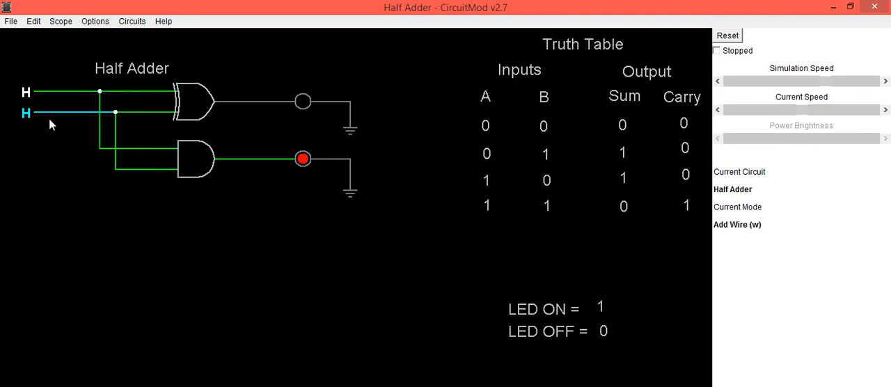